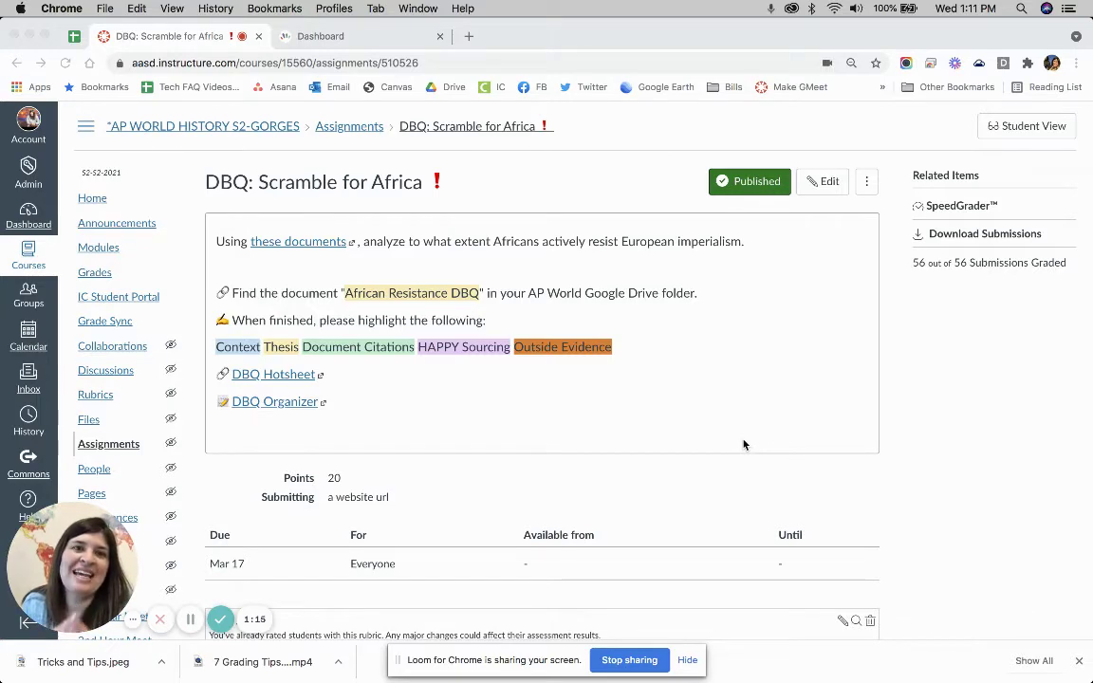
From the Hapara Teacher Dashboard, open Smart Share targeting APWH 1's Documents folder
left_click(365, 36)
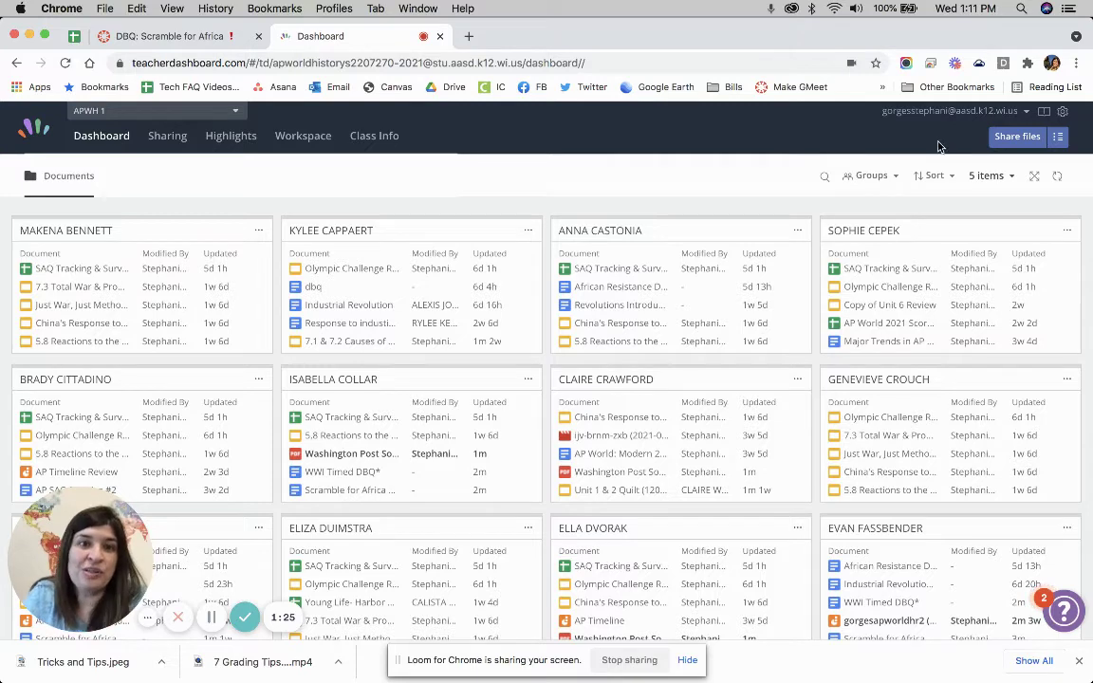
left_click(1006, 143)
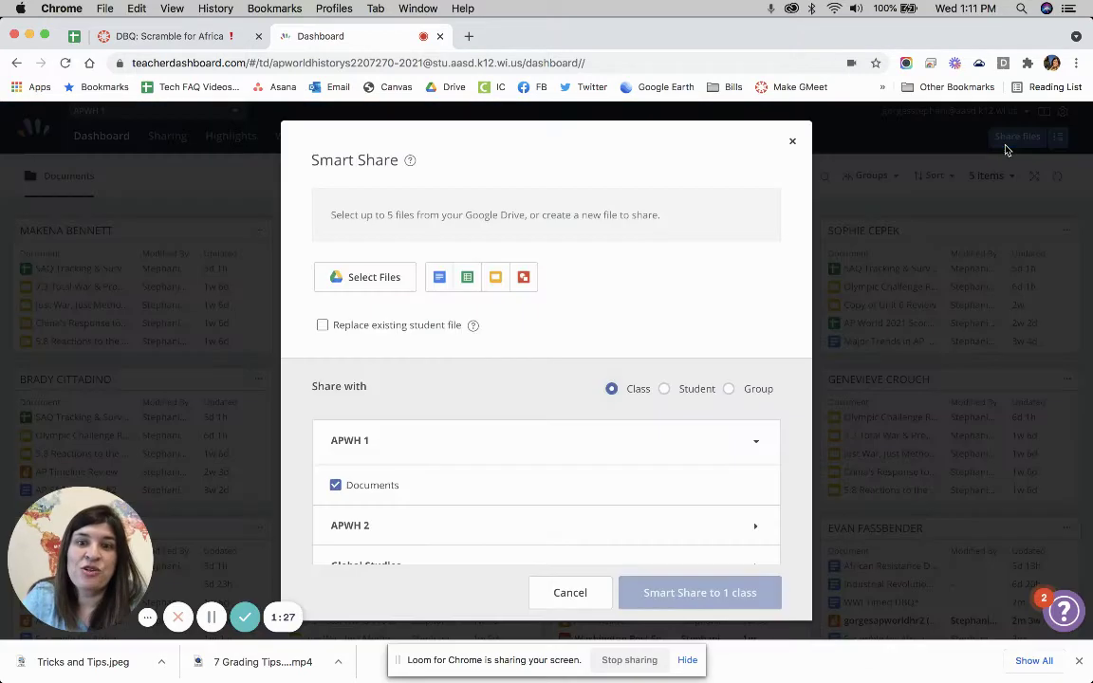
Add a new Google Doc to Smart Share instead of an existing Drive file
left_click(376, 276)
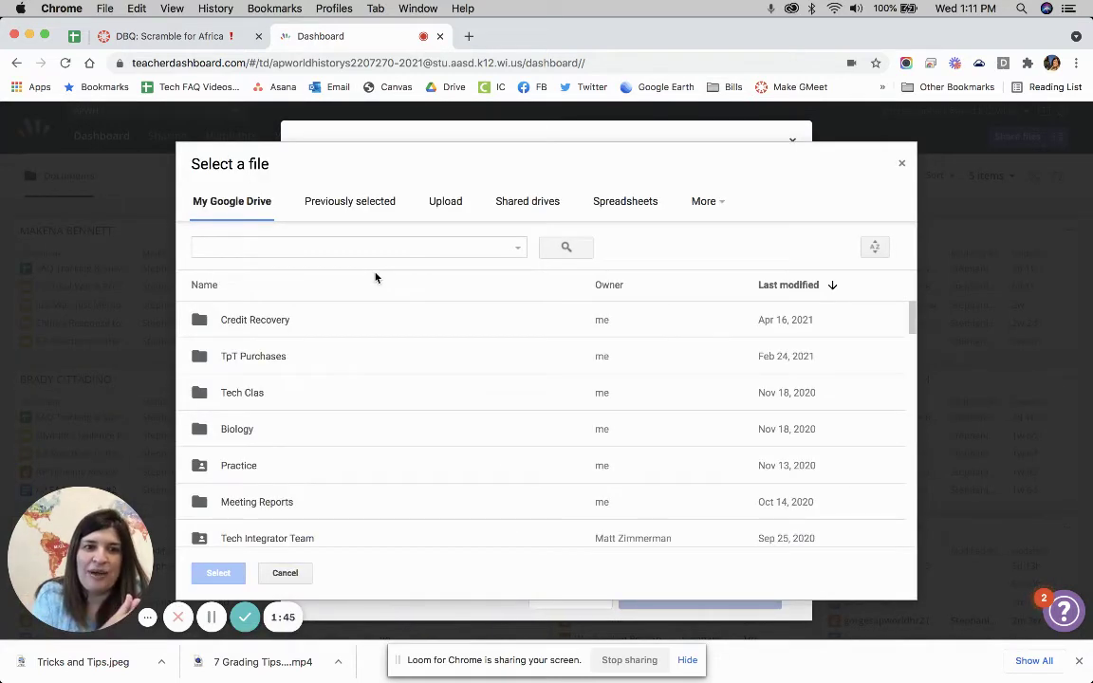
left_click(296, 572)
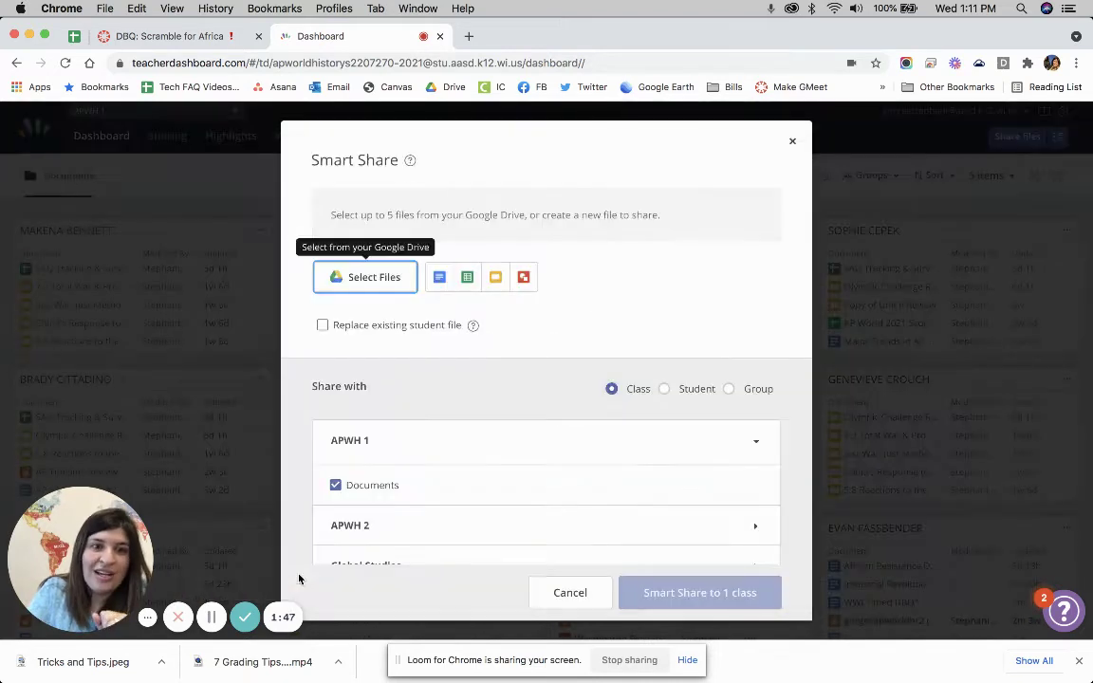
left_click(440, 277)
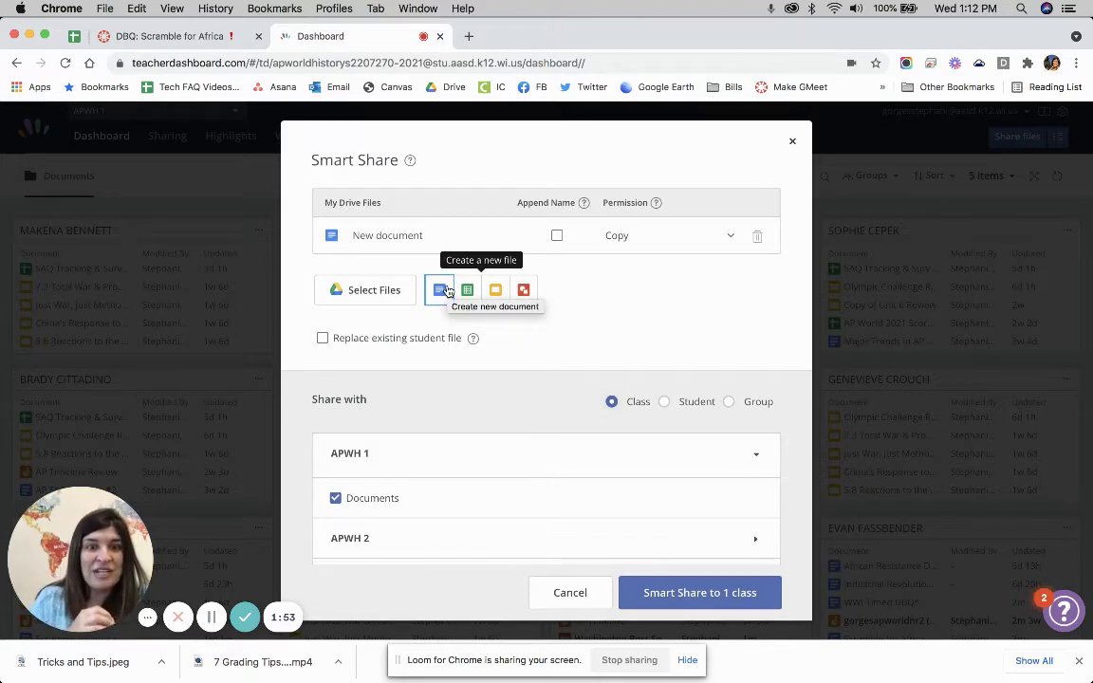
Rename the new document to 'Scramble for Africa Essay'
double_click(383, 235)
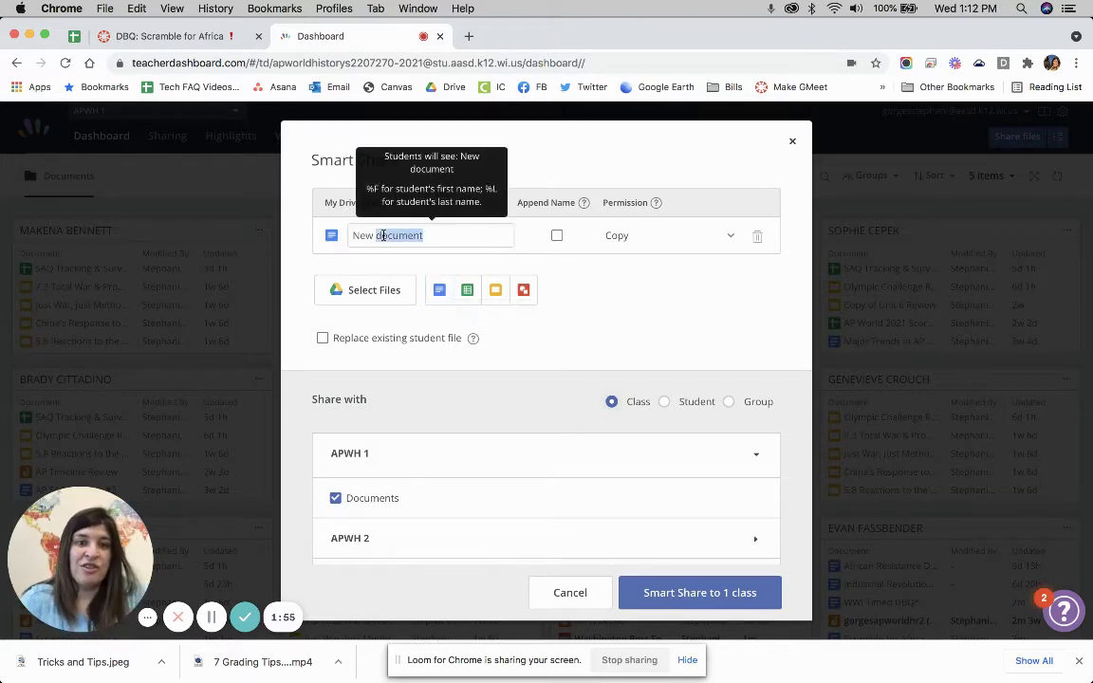
key("super+a")
type("Scrabmelf")
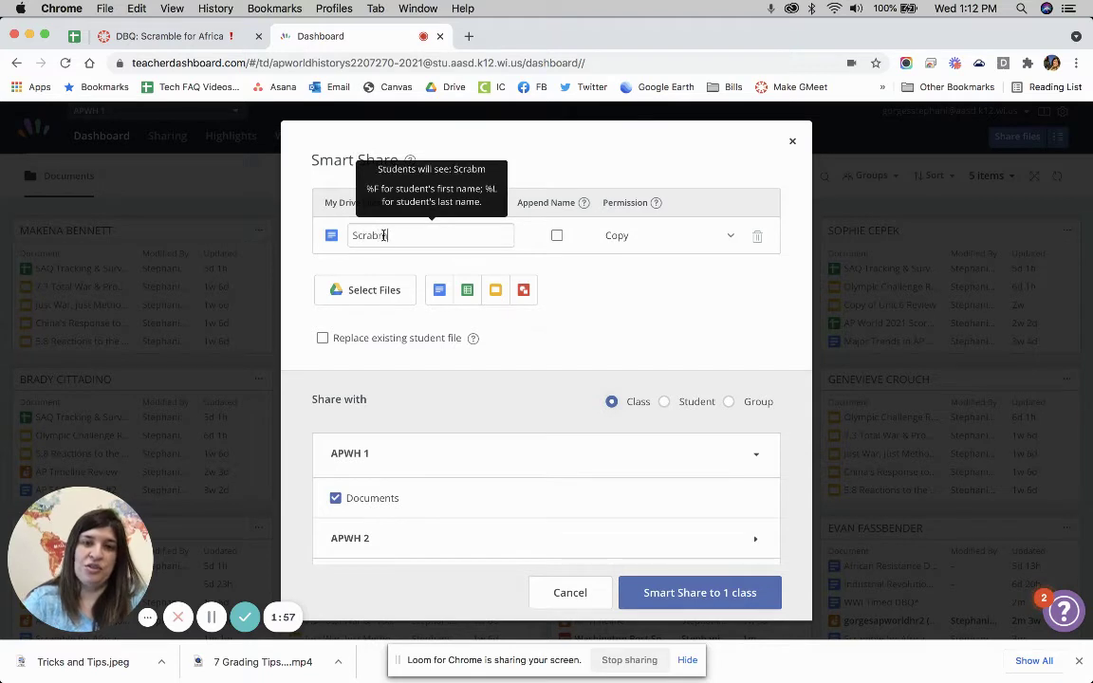
key("BackSpace")
key("BackSpace")
key("BackSpace")
key("BackSpace")
key("BackSpace")
type("mblef")
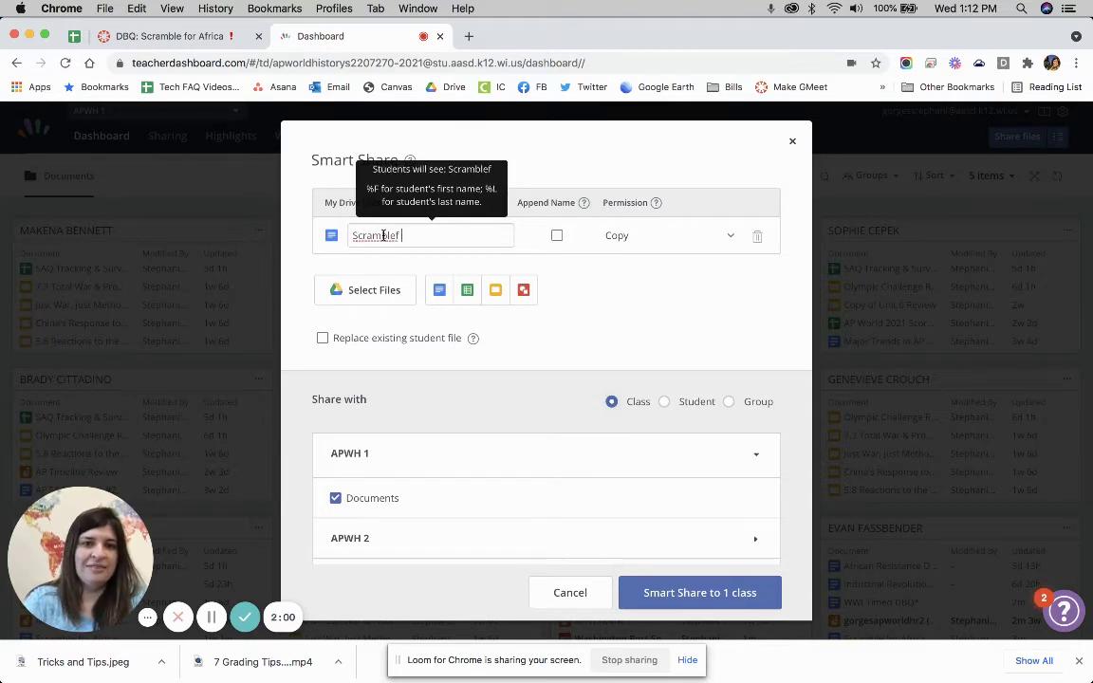
key("BackSpace")
type("for Africa ")
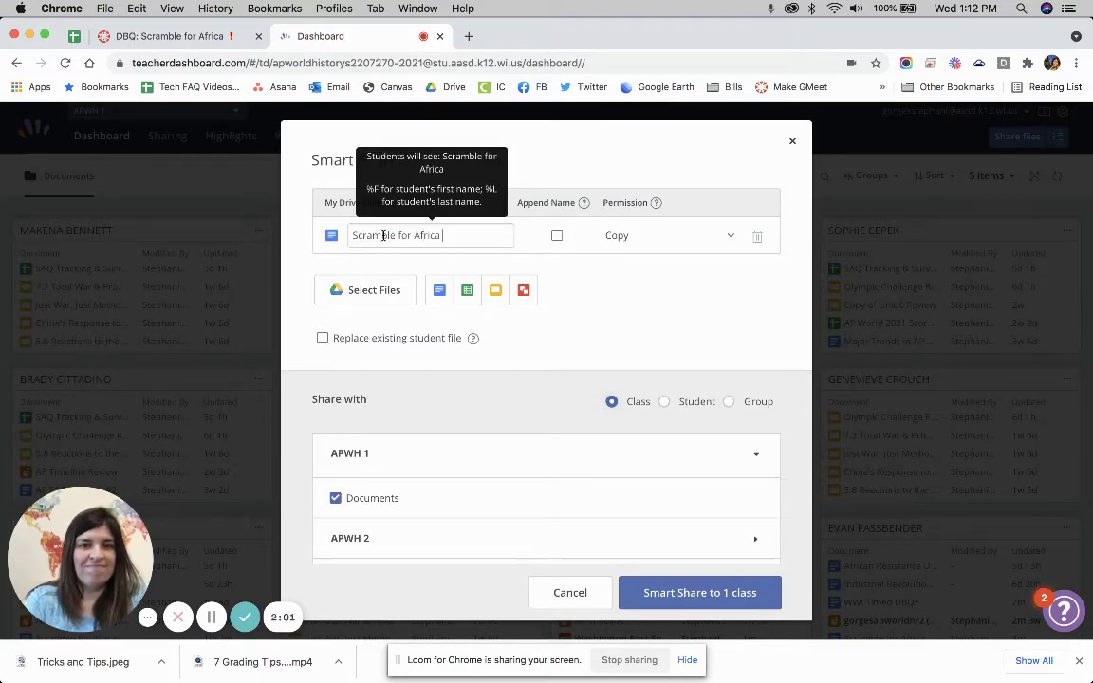
type("Essay")
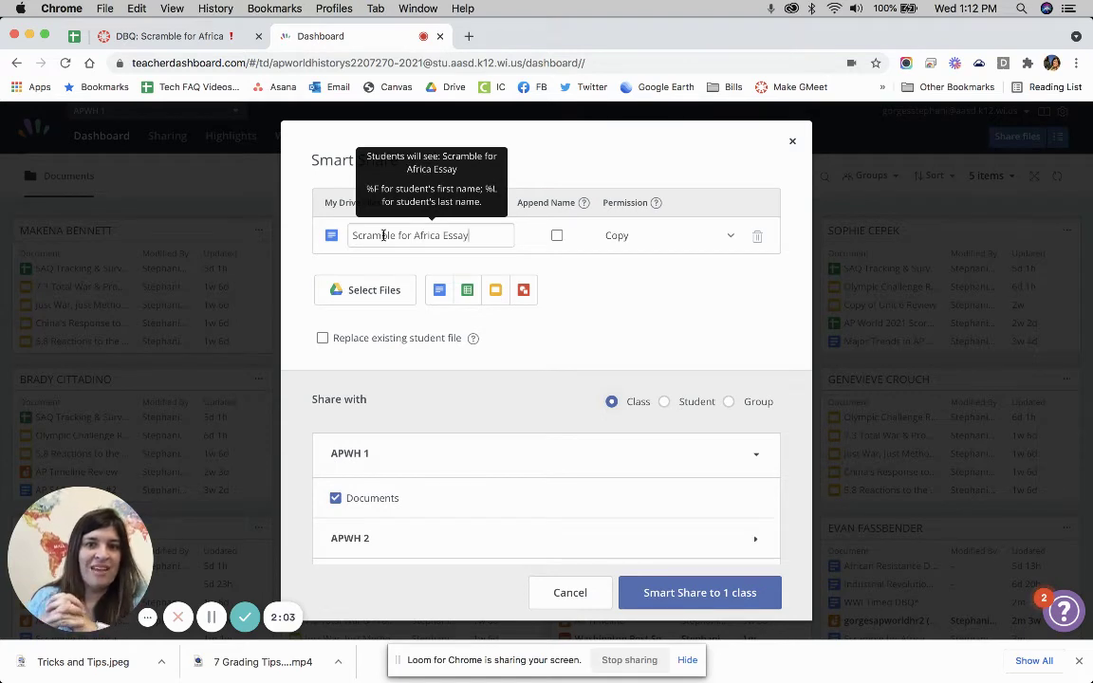
left_click(586, 205)
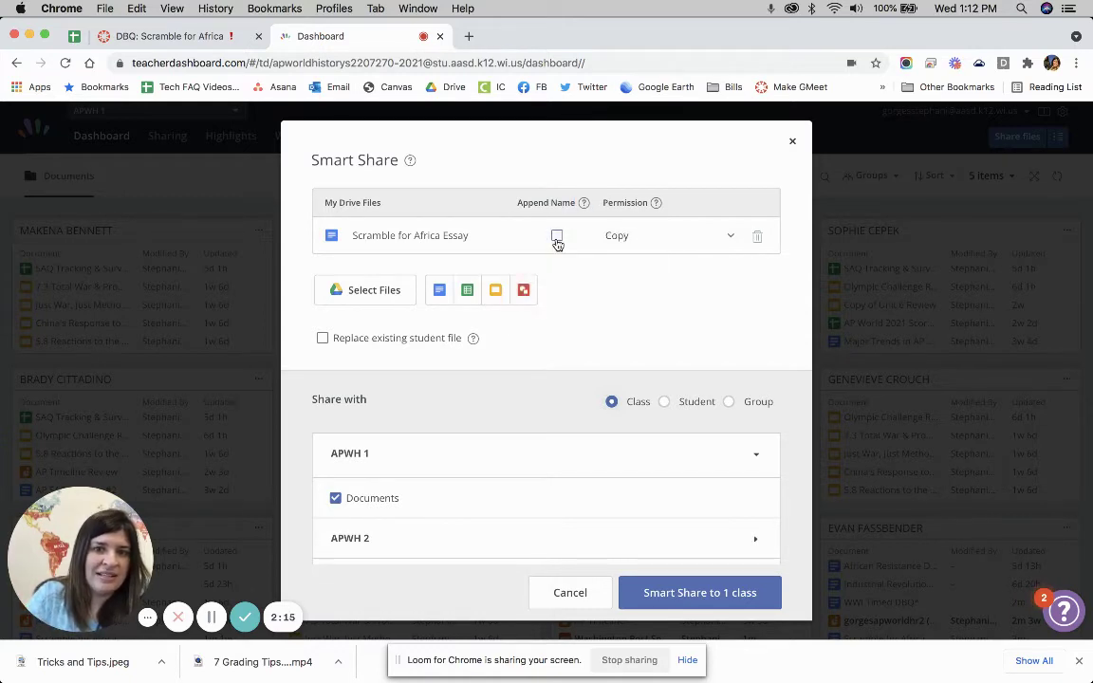
Leave Append Name unchecked and keep the file permission on Copy
left_click(557, 238)
left_click(557, 238)
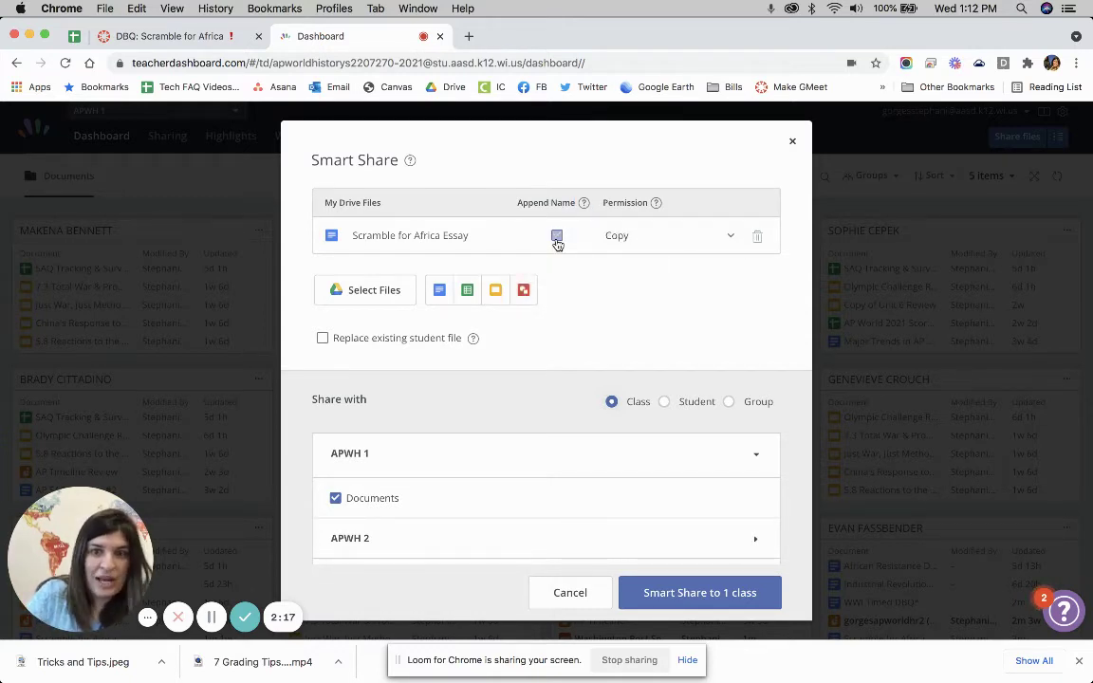
left_click(646, 238)
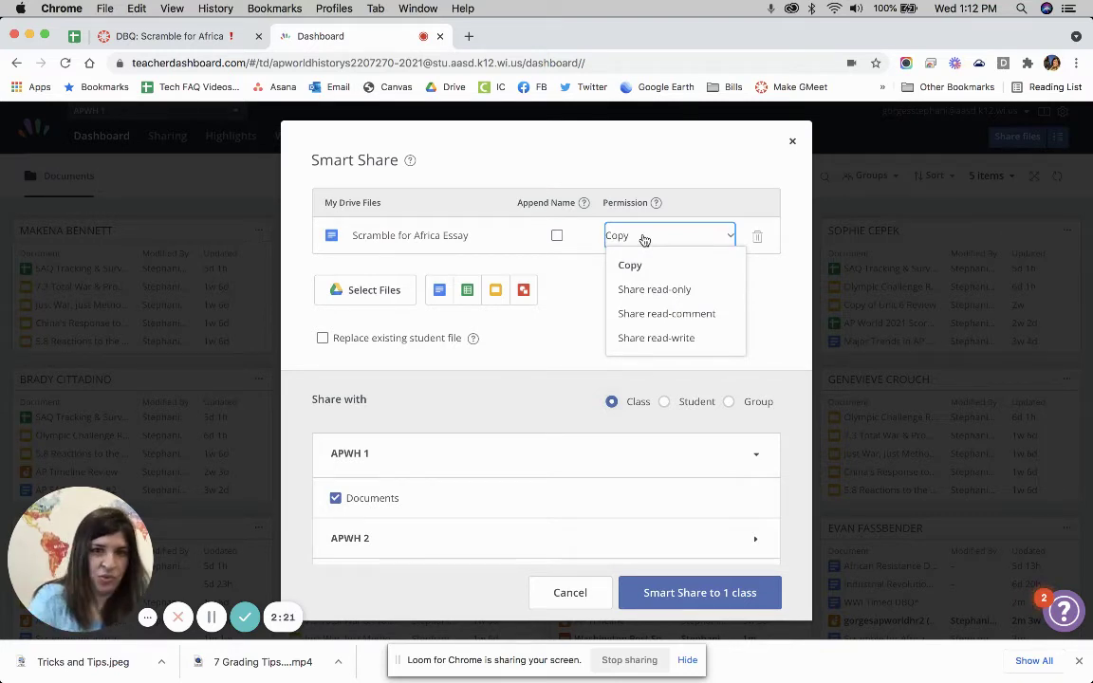
left_click(662, 174)
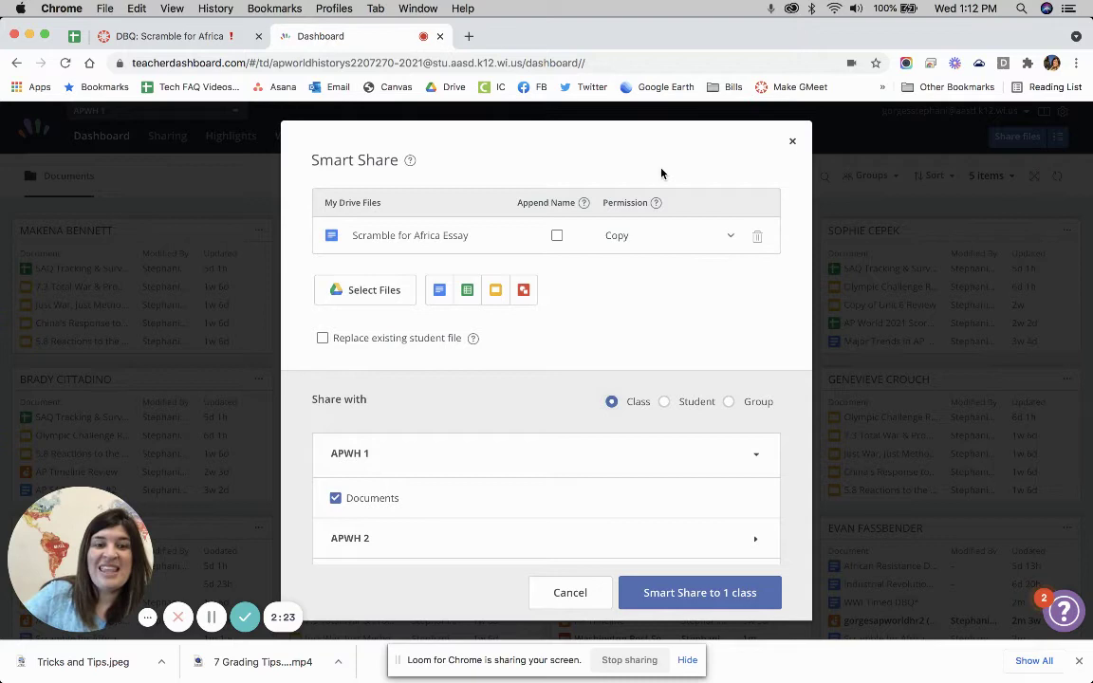
Tick APWH 2's Documents folder so the essay is shared to 2 classes
scroll(485, 313, "down", 1)
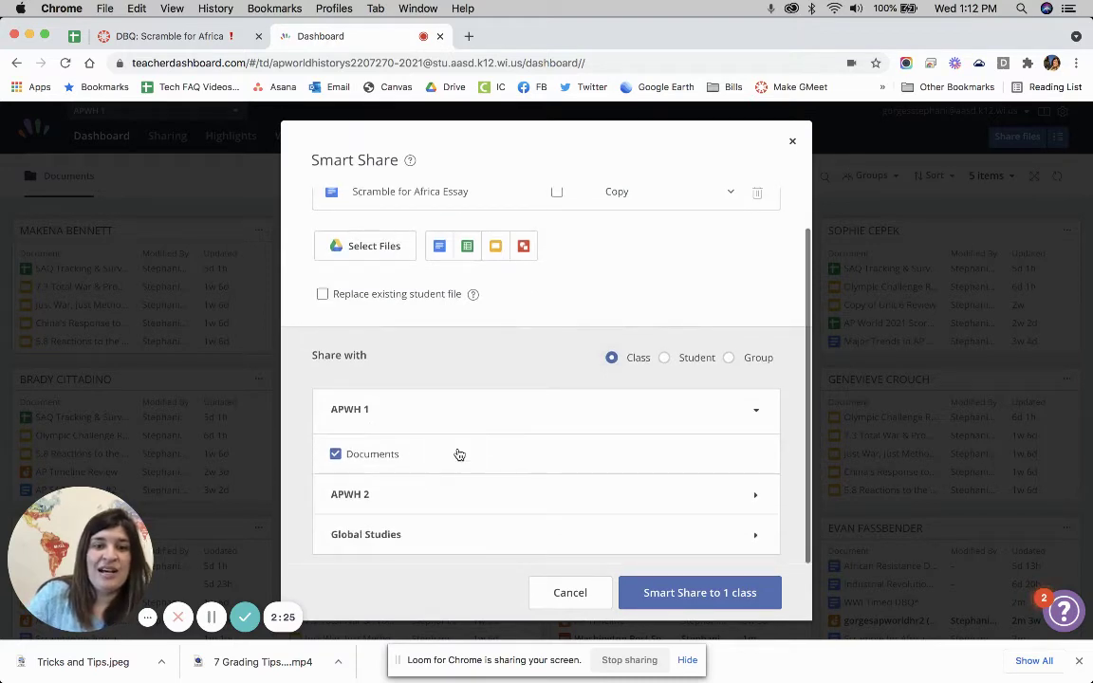
left_click(755, 494)
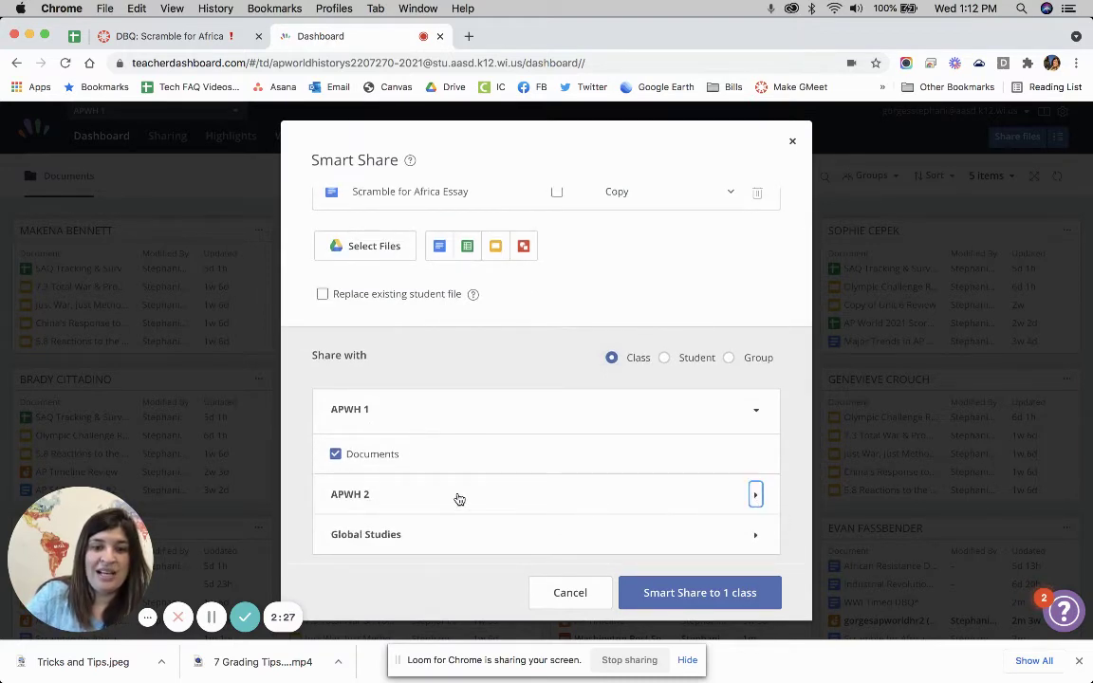
left_click(756, 494)
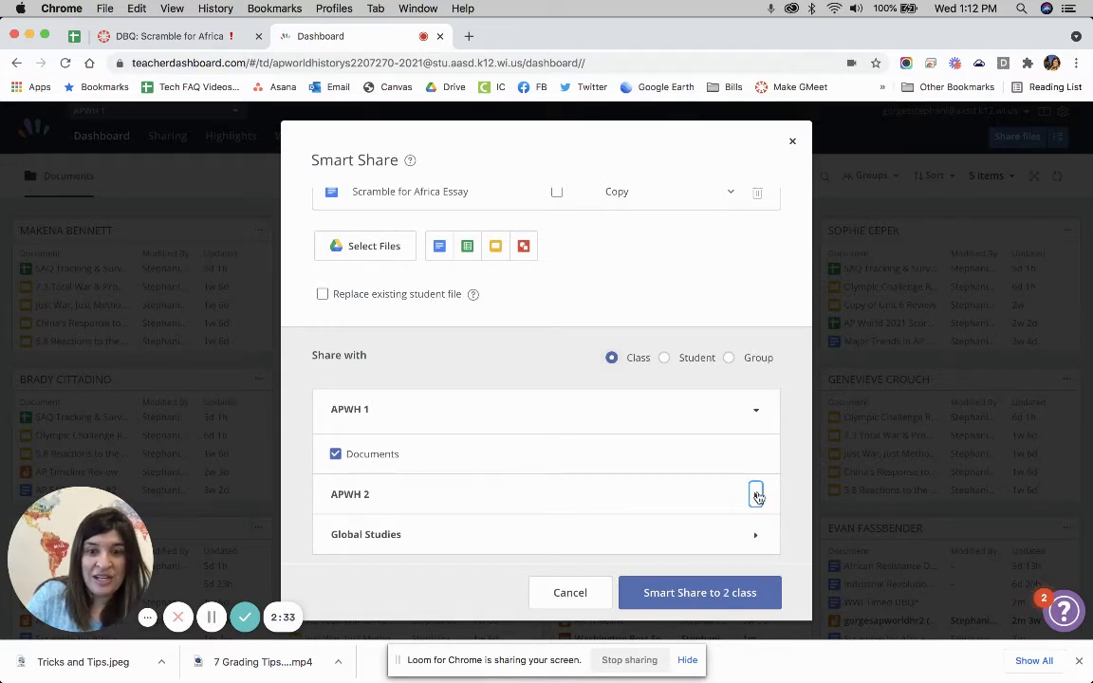
scroll(757, 494, "up", 1)
scroll(757, 494, "down", 1)
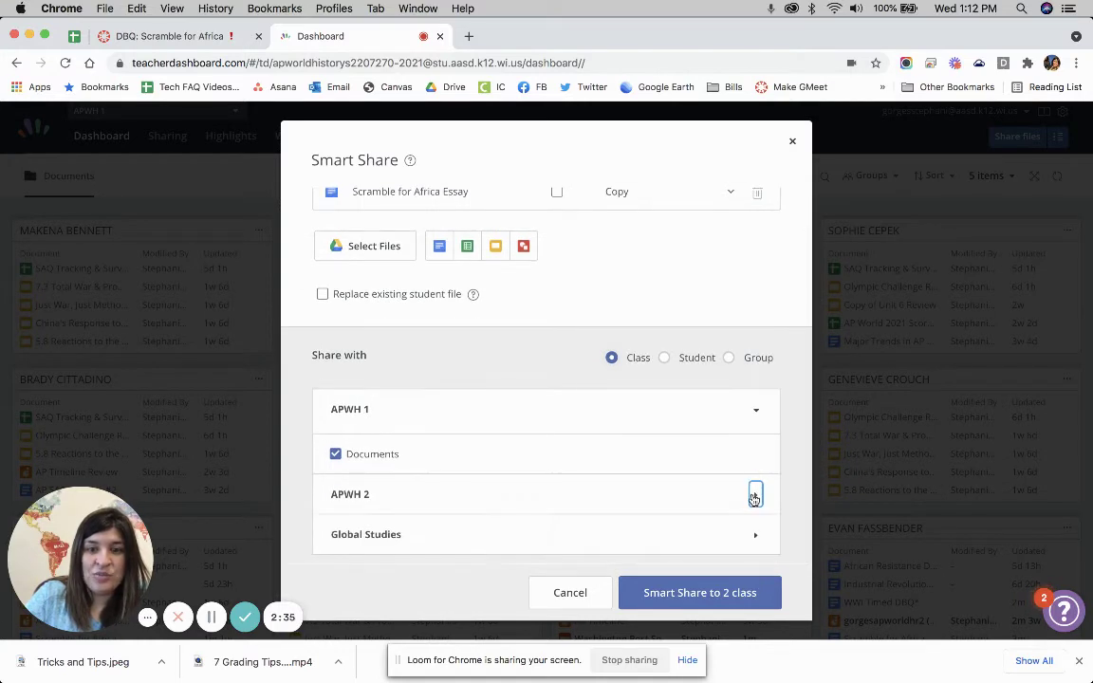
left_click(755, 494)
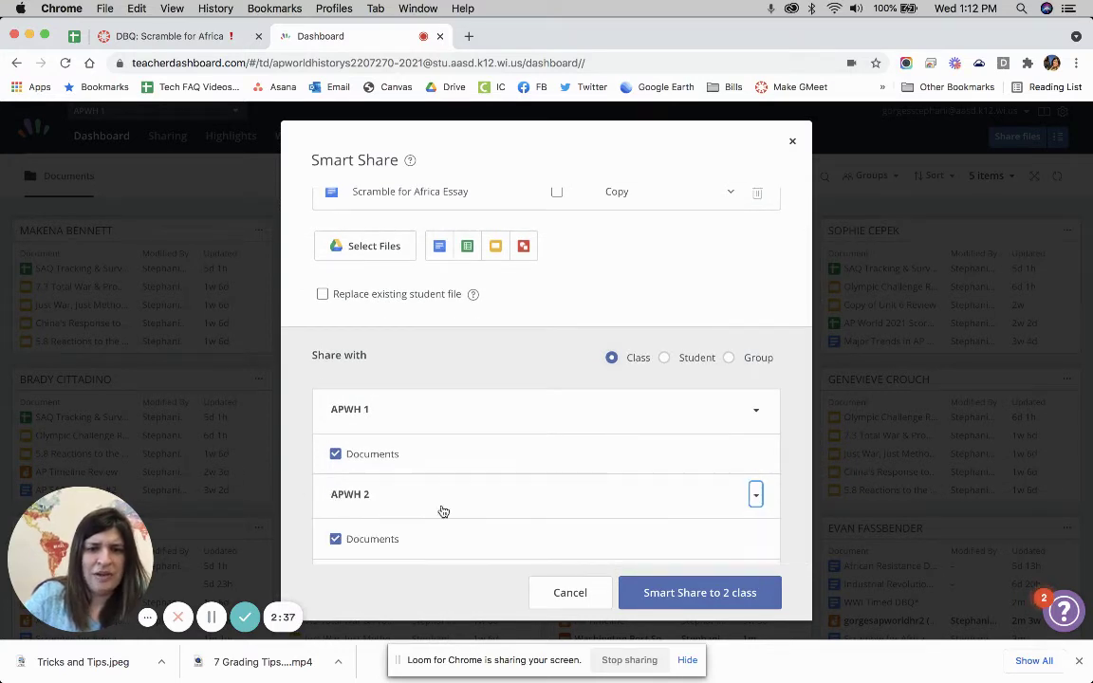
scroll(443, 511, "down", 1)
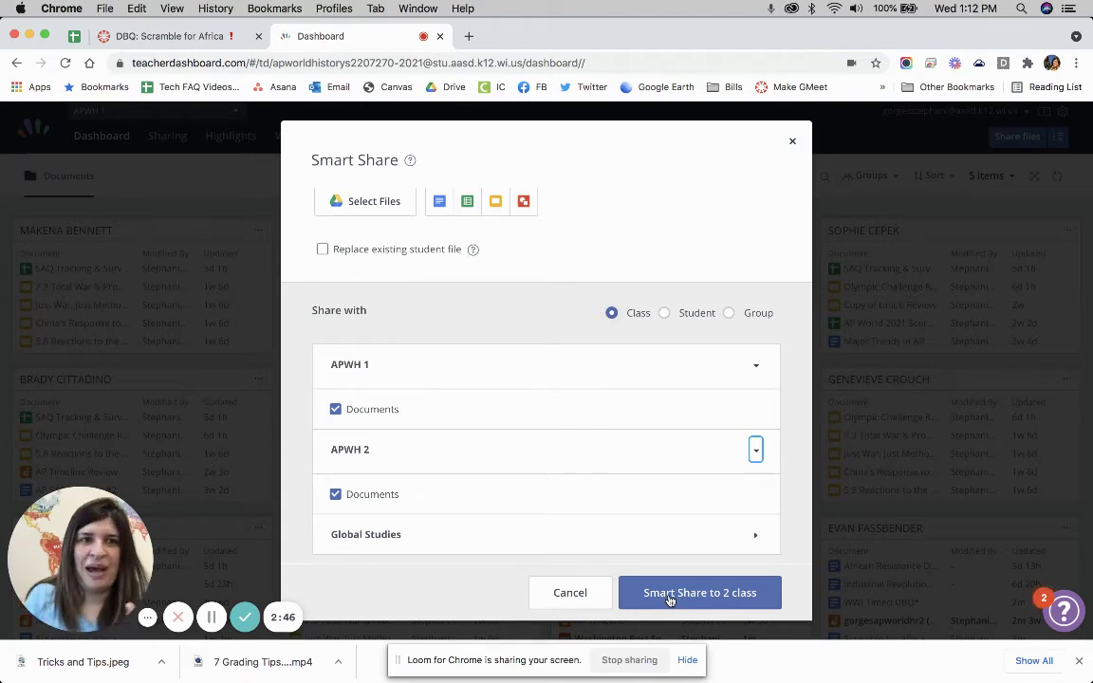
Return to the Canvas 'DBQ: Scramble for Africa' assignment and open it for editing
left_click(207, 41)
triple_click(429, 292)
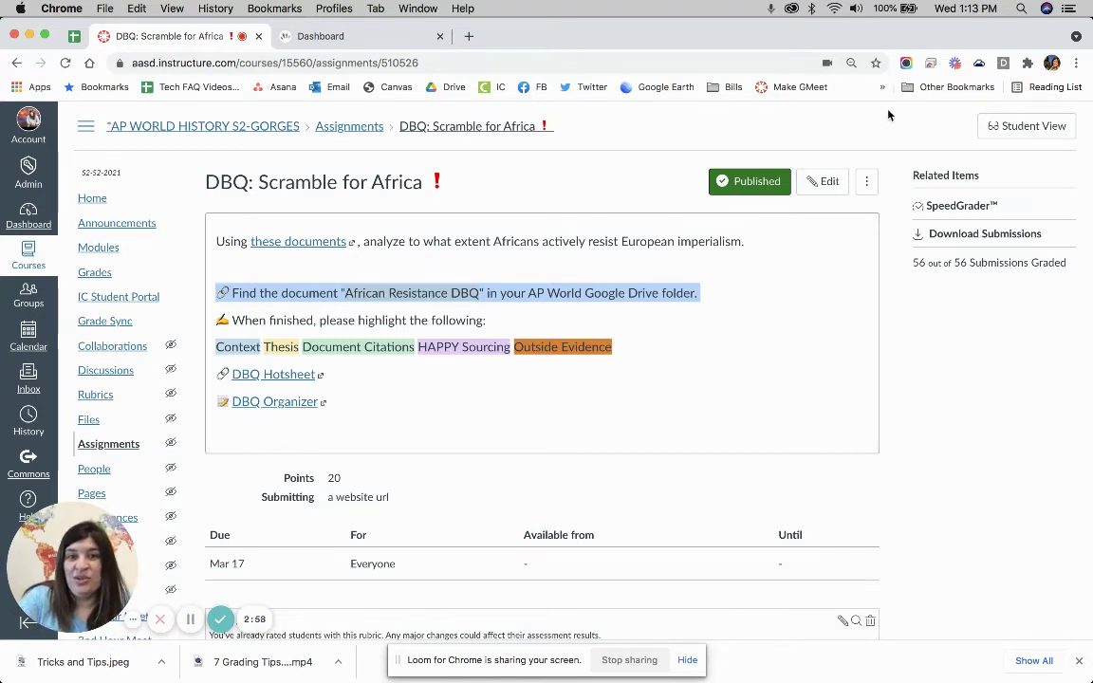
left_click(833, 181)
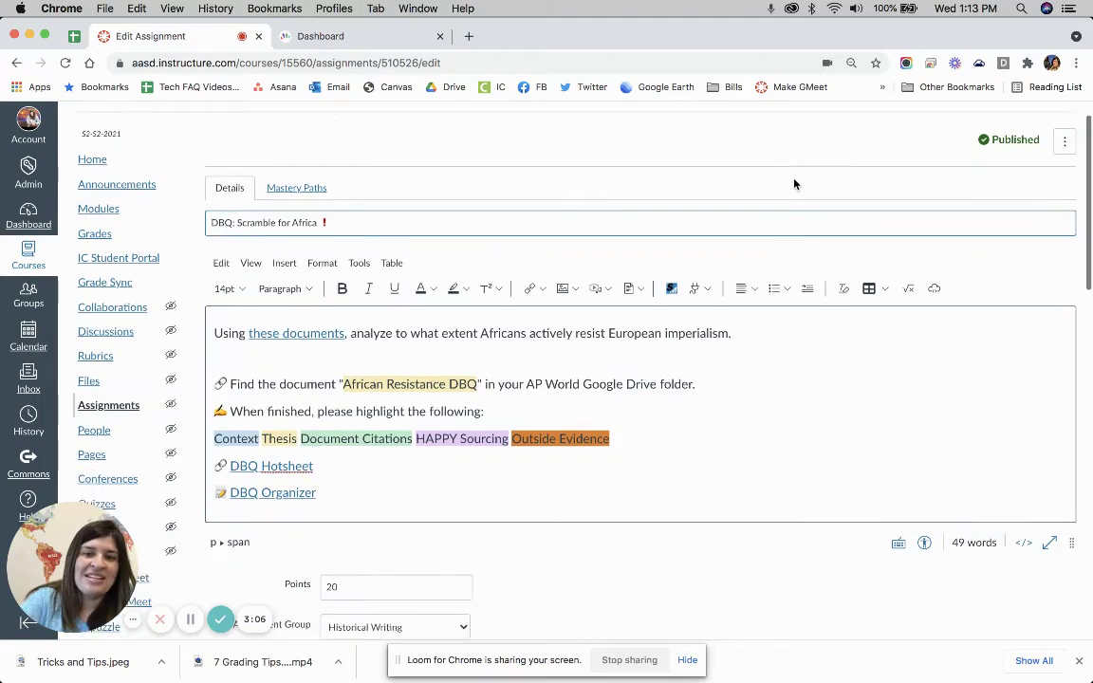
Confirm Online submission with Website URL checked and save the assignment
scroll(792, 183, "down", 10)
scroll(642, 279, "down", 1)
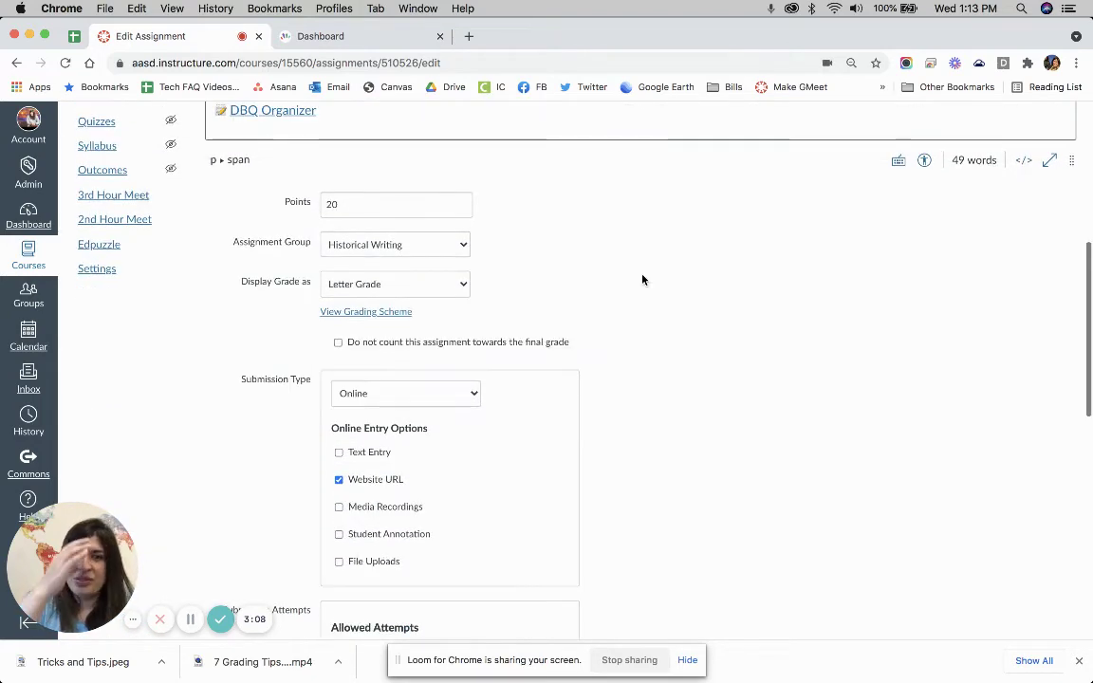
scroll(643, 279, "down", 4)
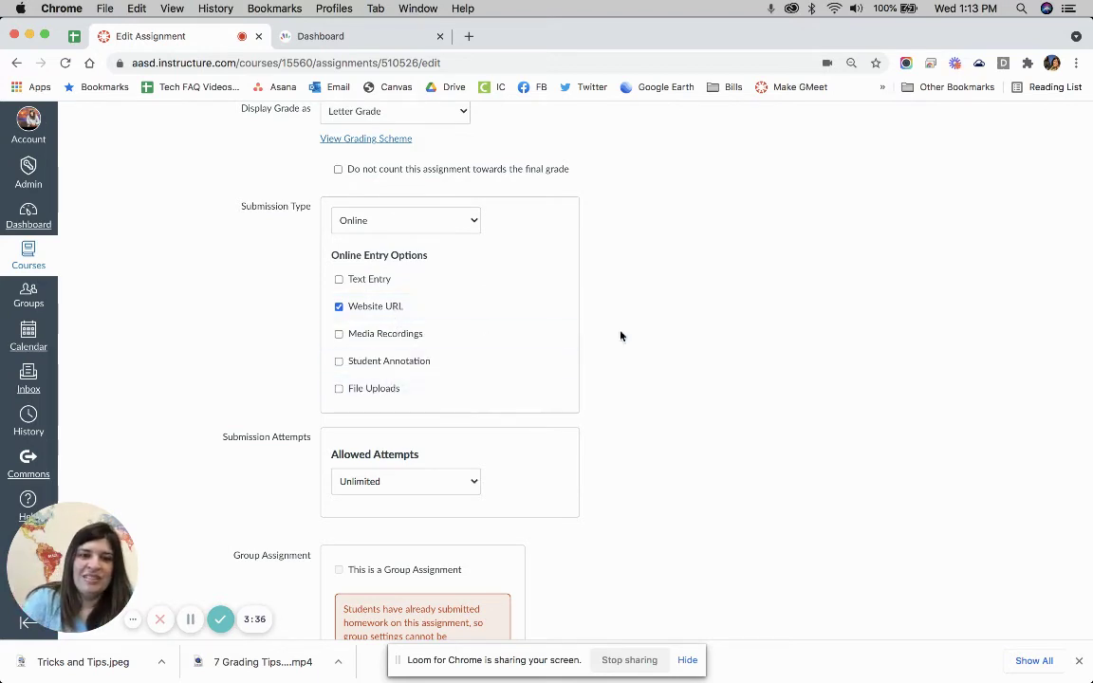
scroll(620, 334, "down", 3)
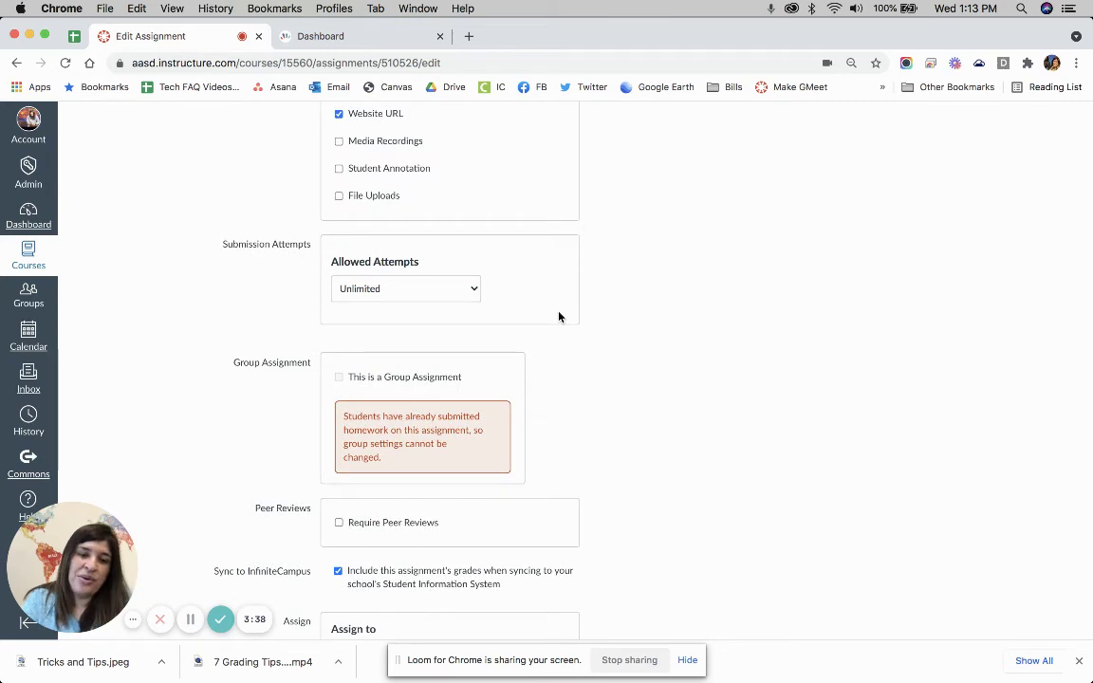
scroll(559, 317, "down", 2)
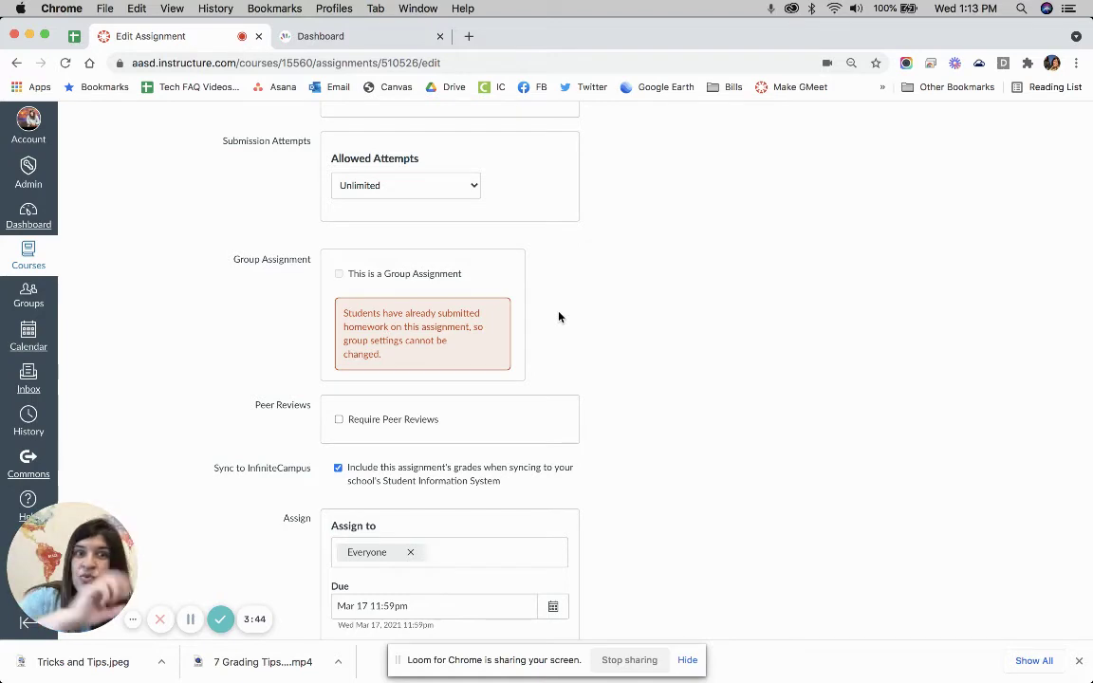
scroll(559, 317, "down", 3)
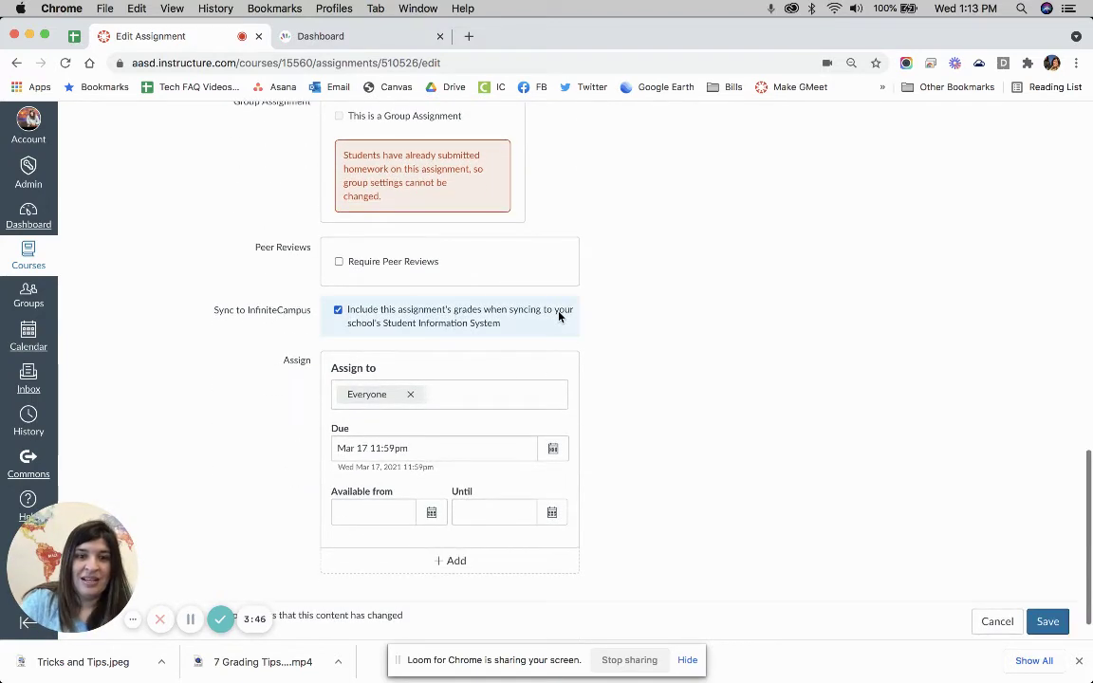
left_click(1049, 622)
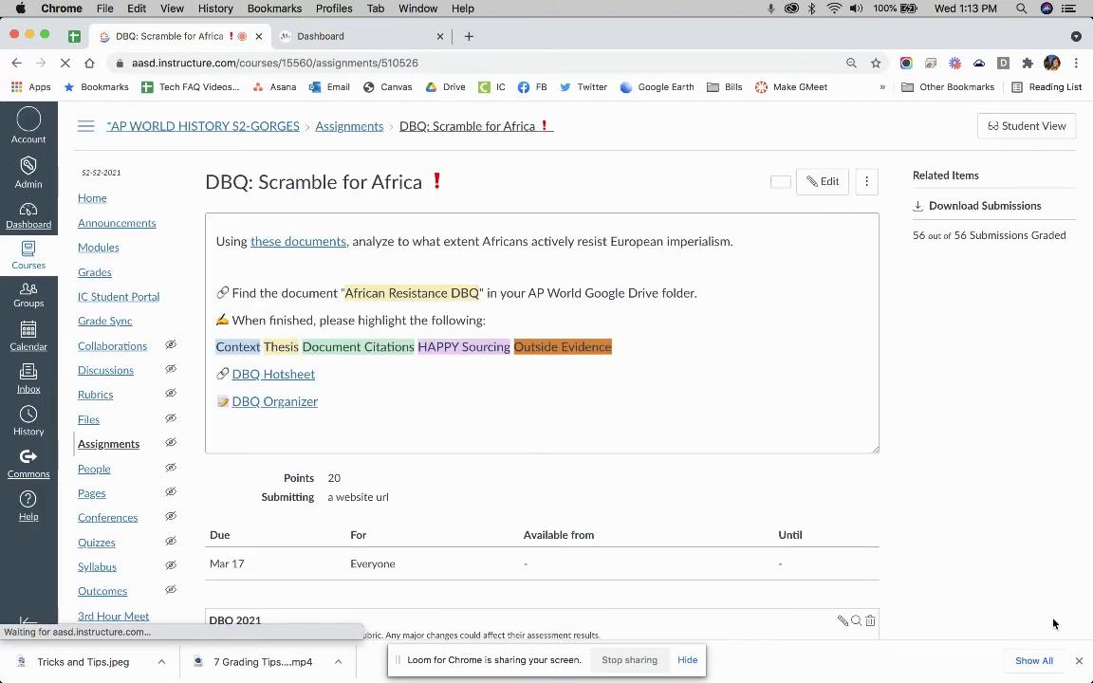
Open SpeedGrader and view the African Resistance DBQ's version history from March 12–17
left_click(971, 208)
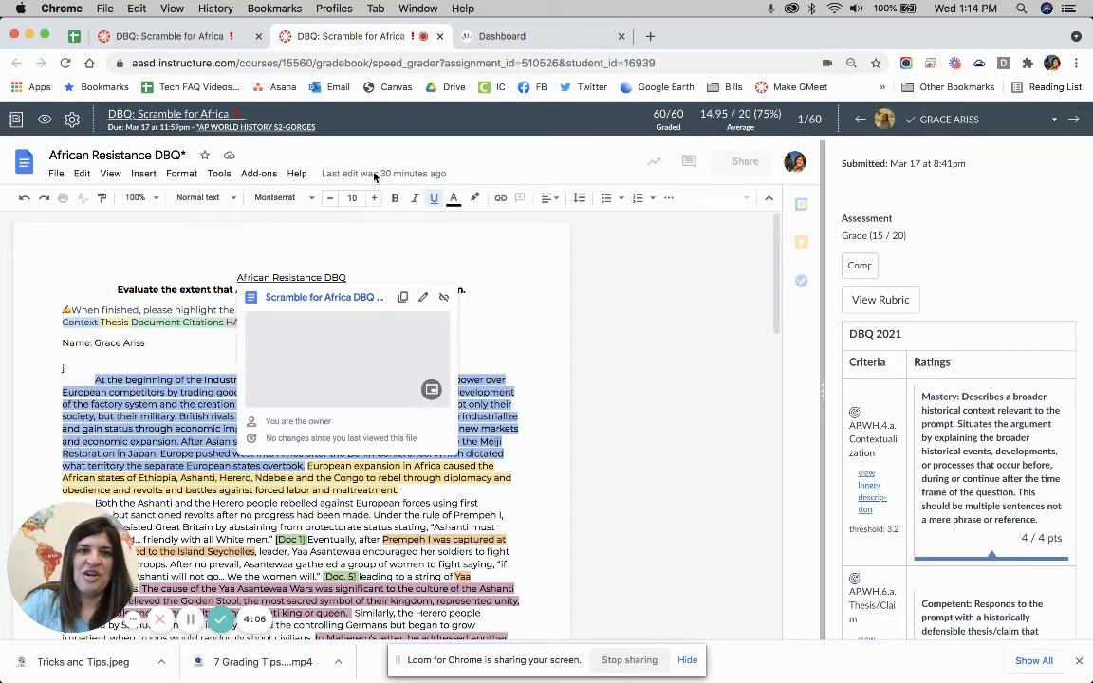
left_click(375, 176)
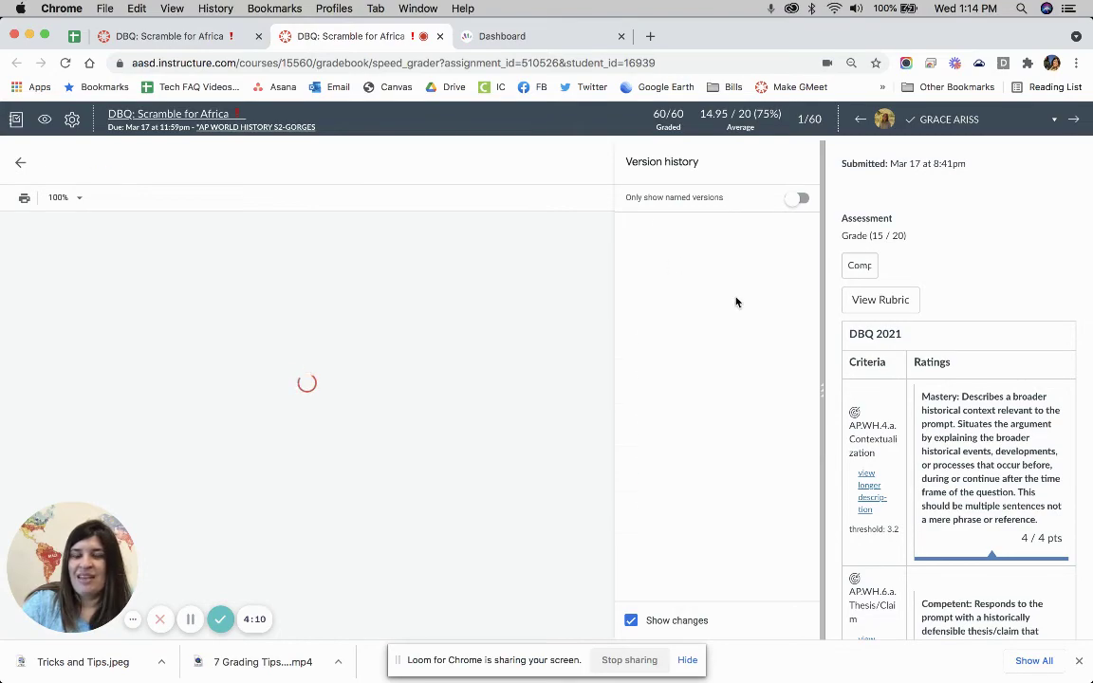
scroll(489, 416, "down", 10)
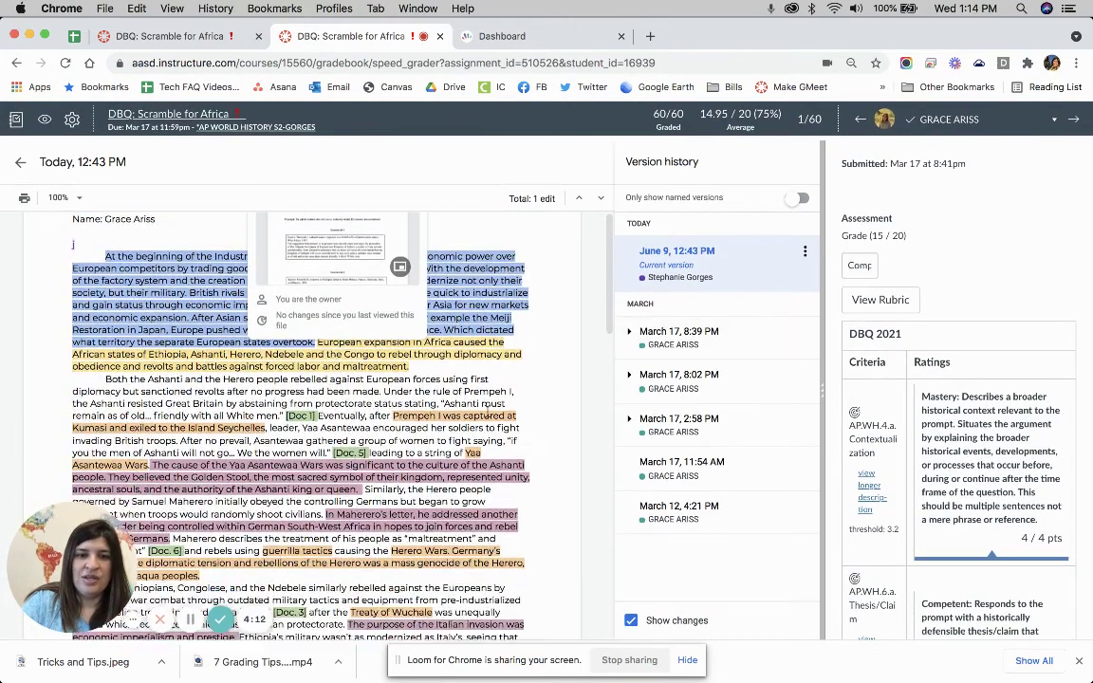
scroll(488, 408, "down", 5)
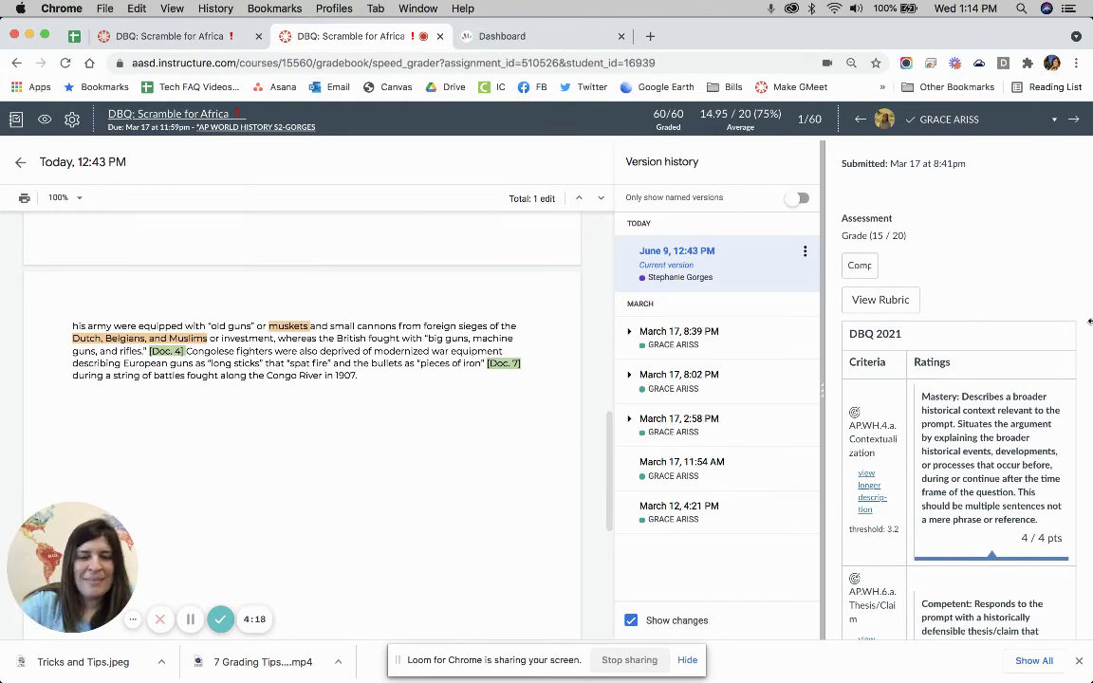
Step from the March 17, 8:39 PM version to the March 17, 2:58 PM version
left_click(686, 336)
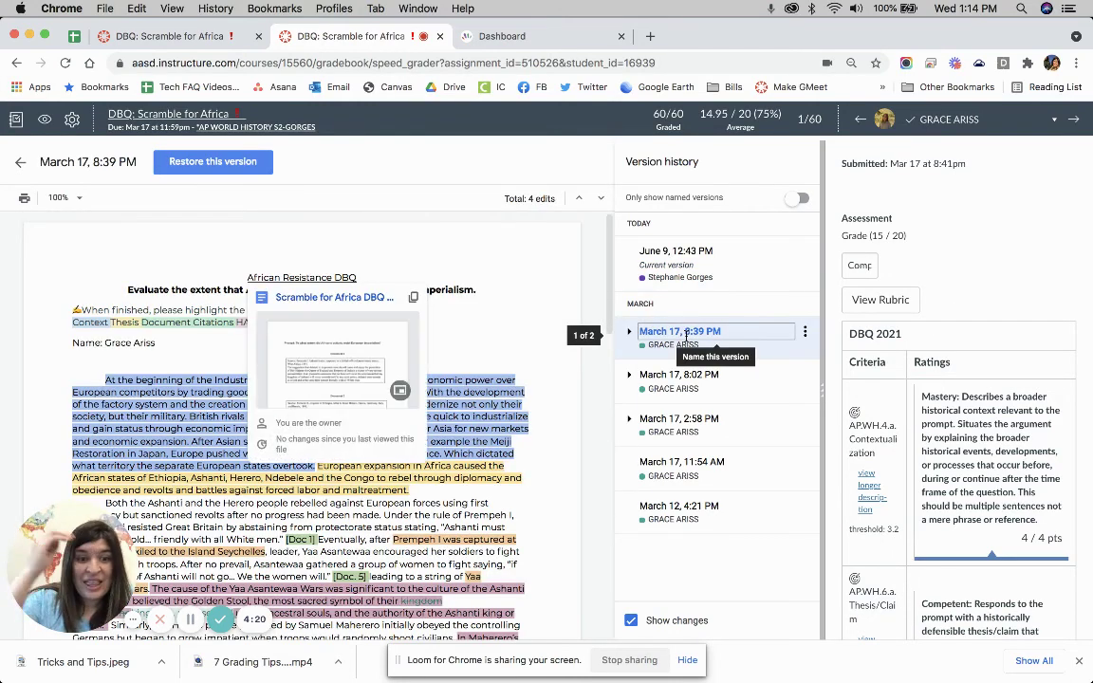
scroll(471, 428, "down", 10)
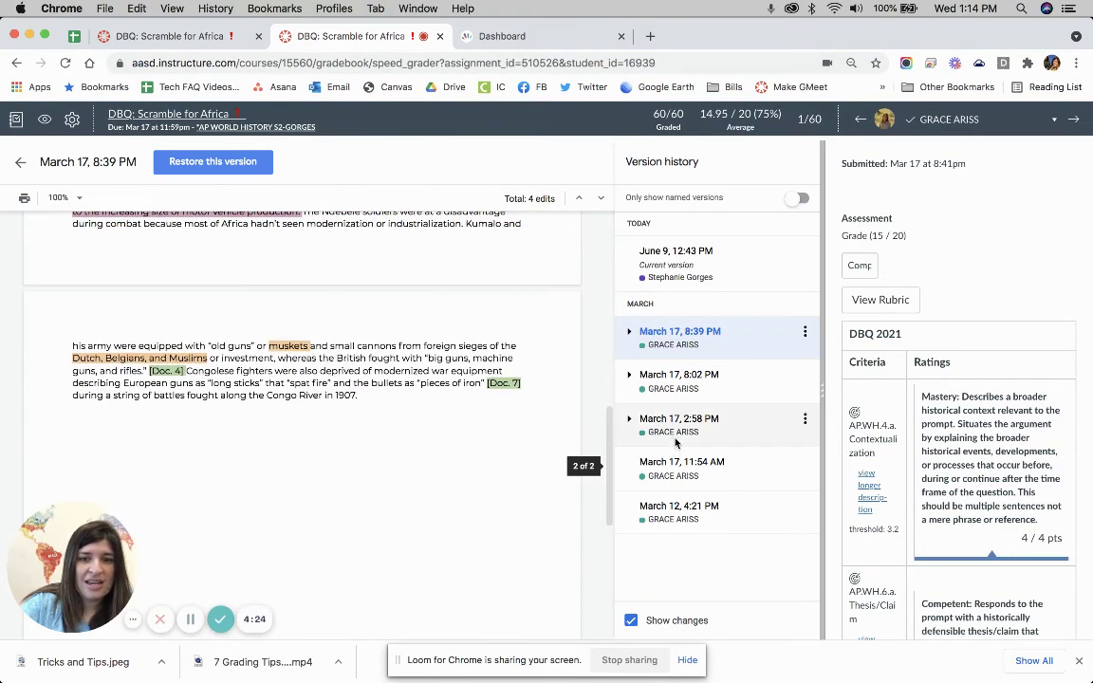
left_click(676, 435)
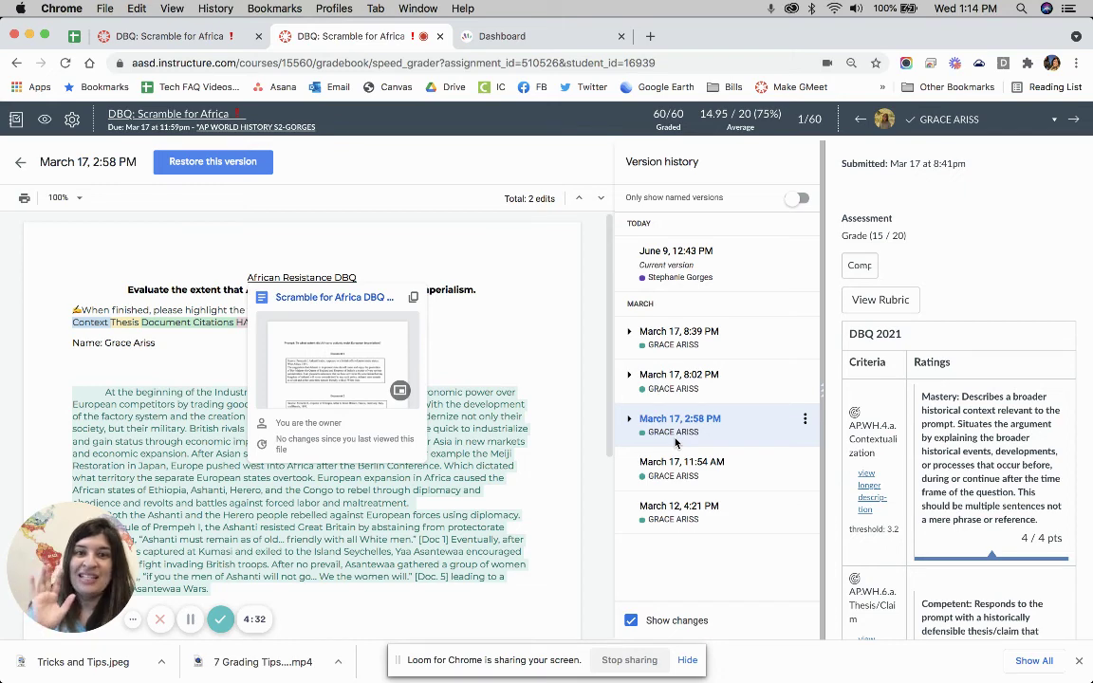
Switch to student 26 of 60 and view their May 31 at 7:46pm LATE submission
left_click(949, 122)
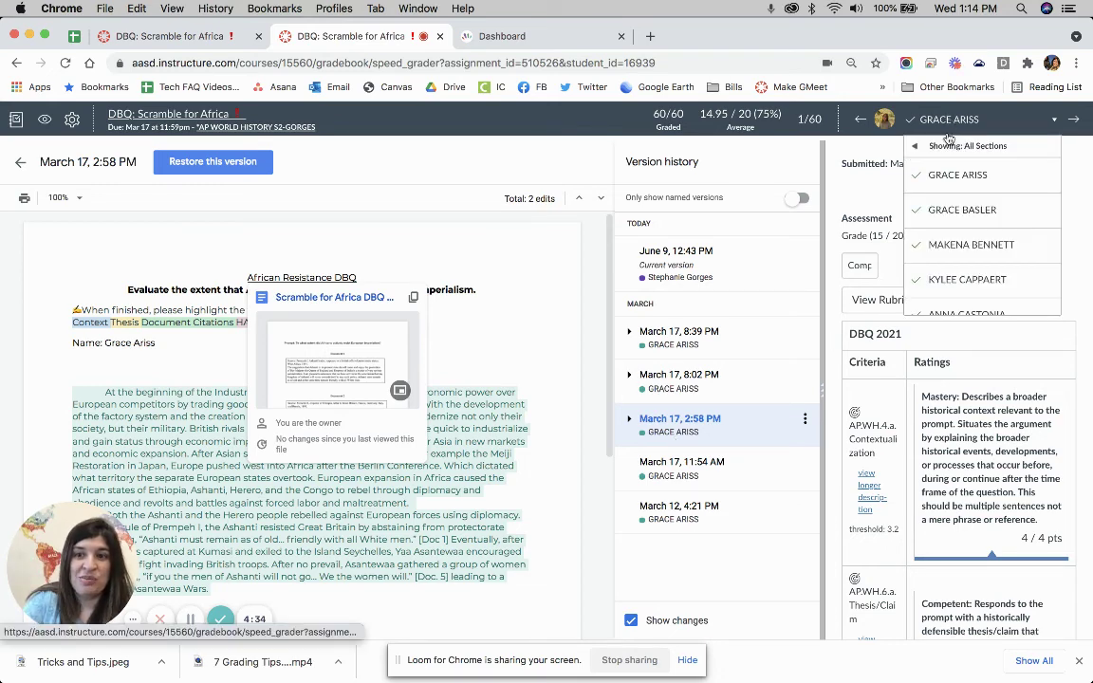
scroll(953, 244, "down", 5)
scroll(953, 244, "down", 5)
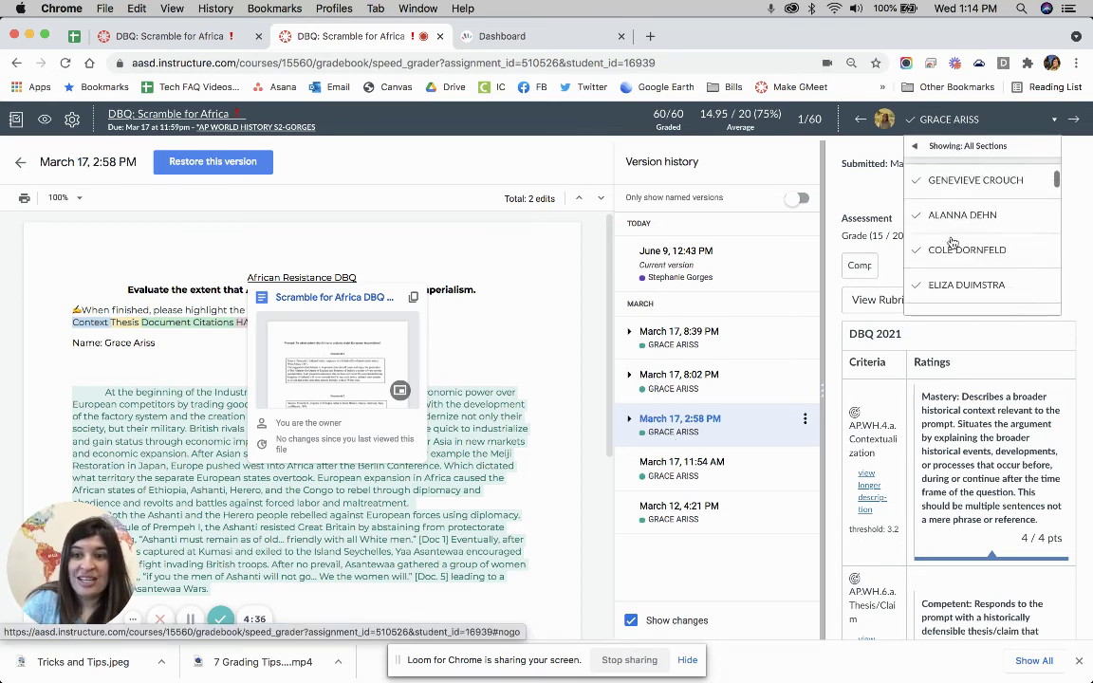
scroll(953, 244, "down", 5)
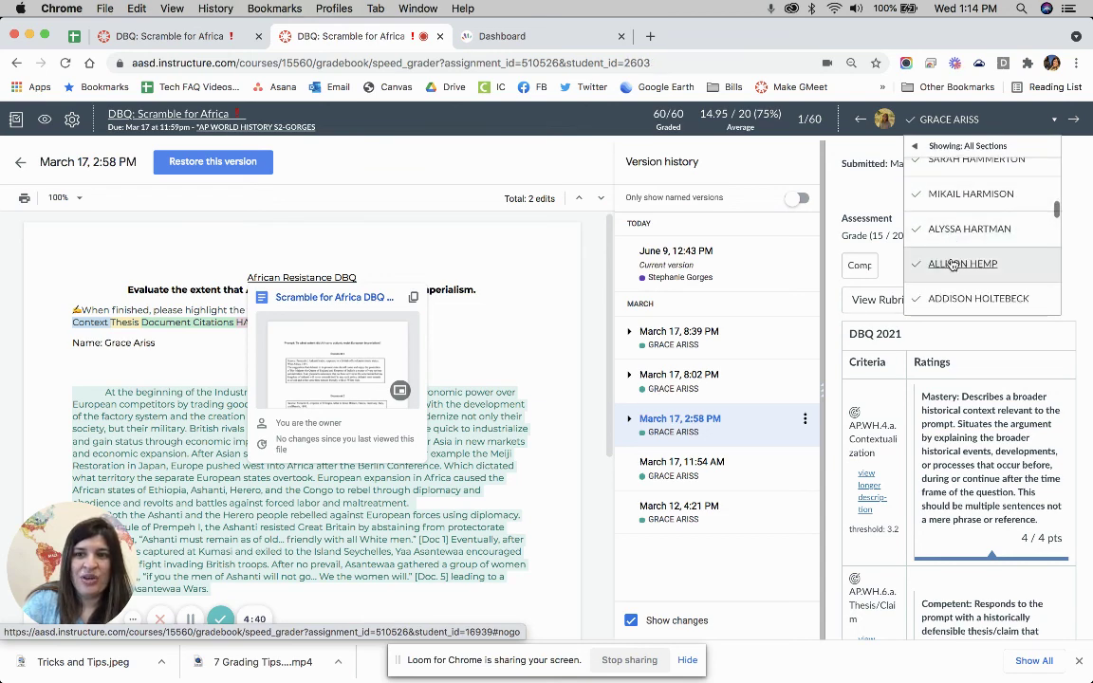
left_click(953, 264)
left_click(944, 194)
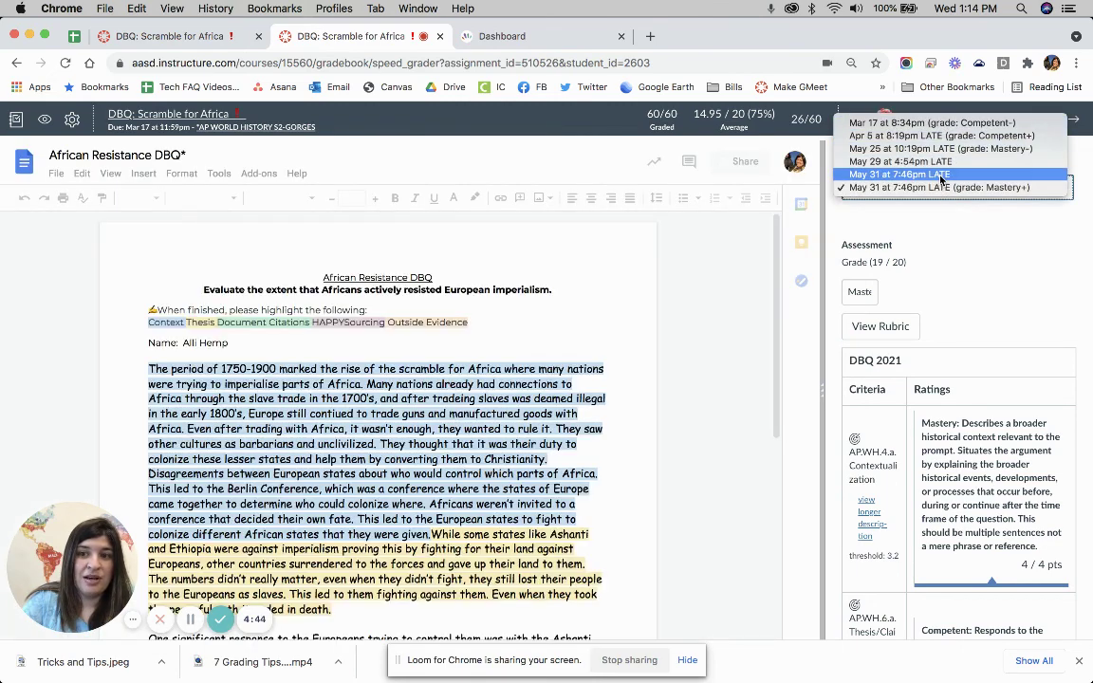
left_click(940, 176)
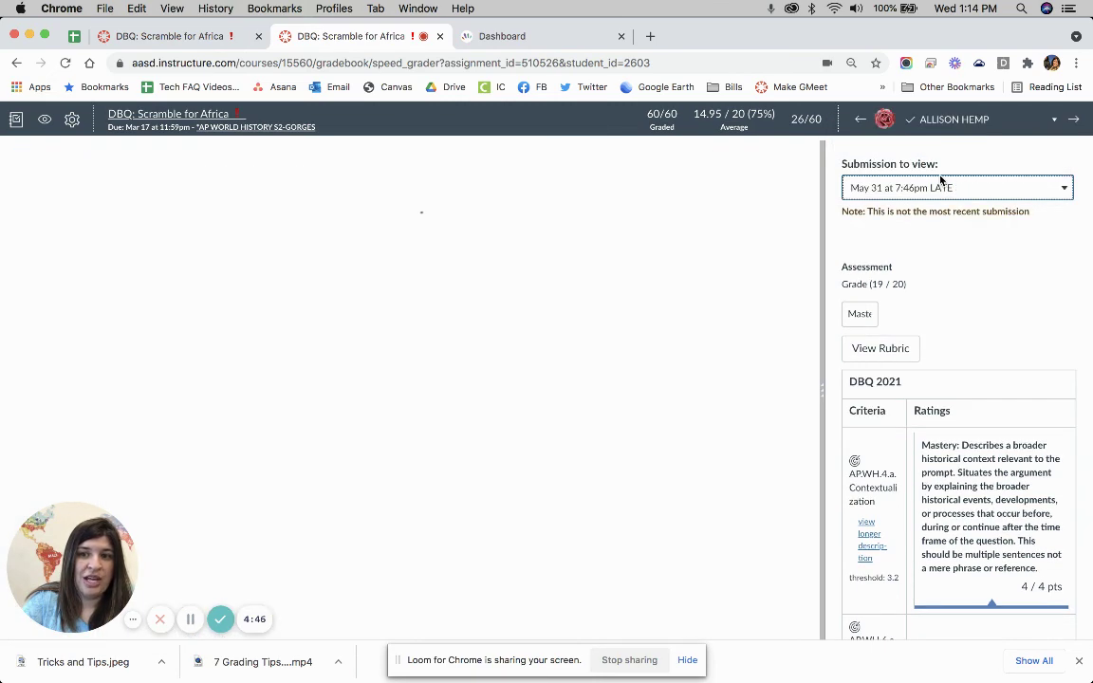